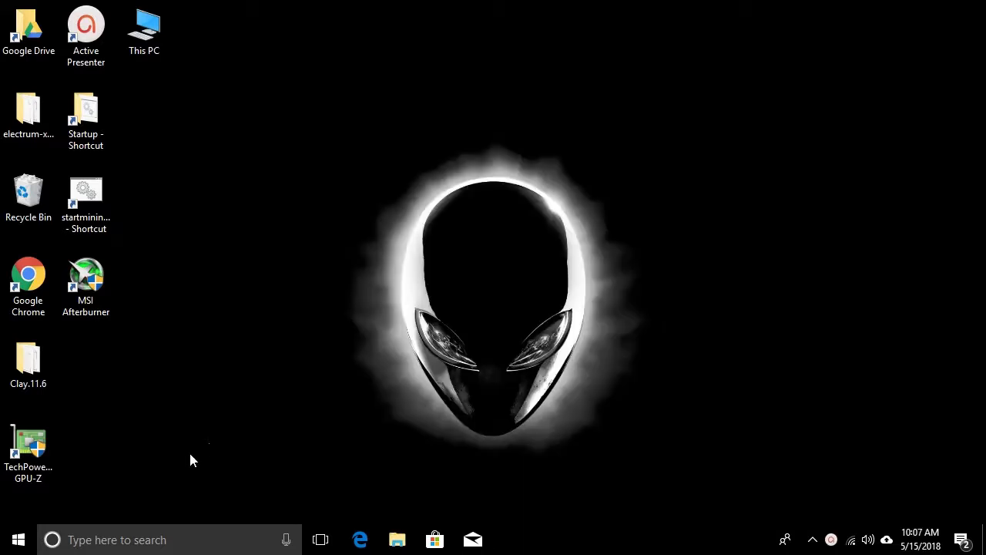
# - Search Windows for netplwiz and run it to open the User Accounts settings
pyautogui.click(141, 538)
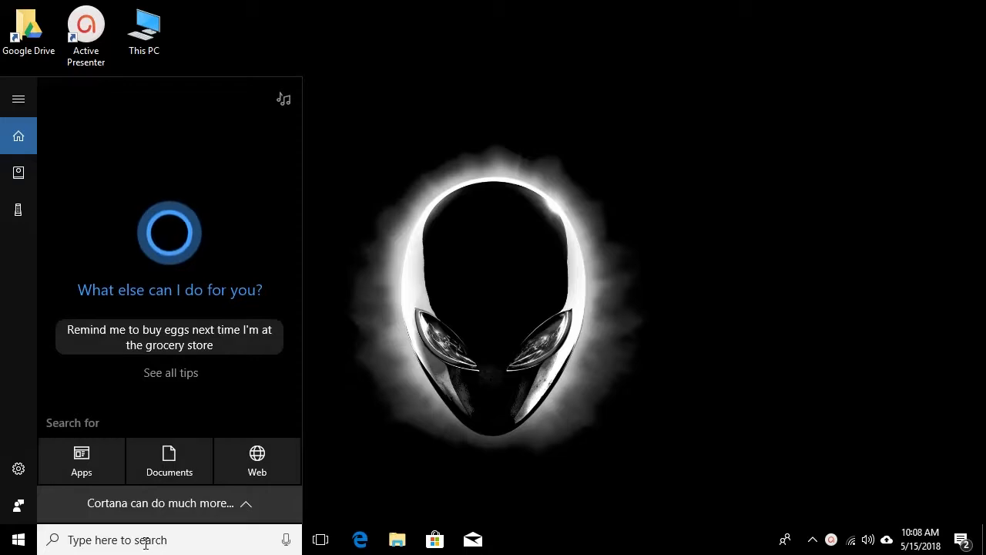
pyautogui.write('netpl')
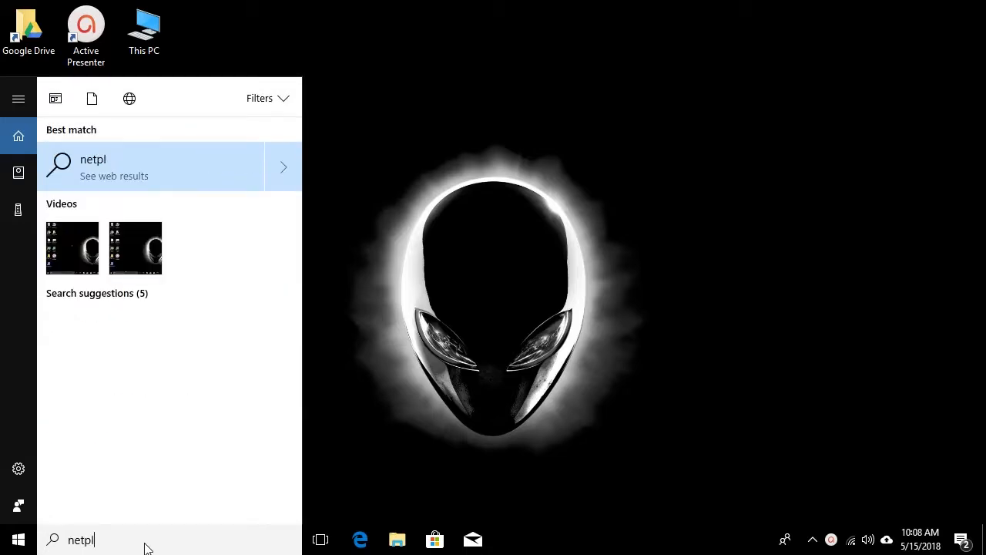
pyautogui.write('wiz')
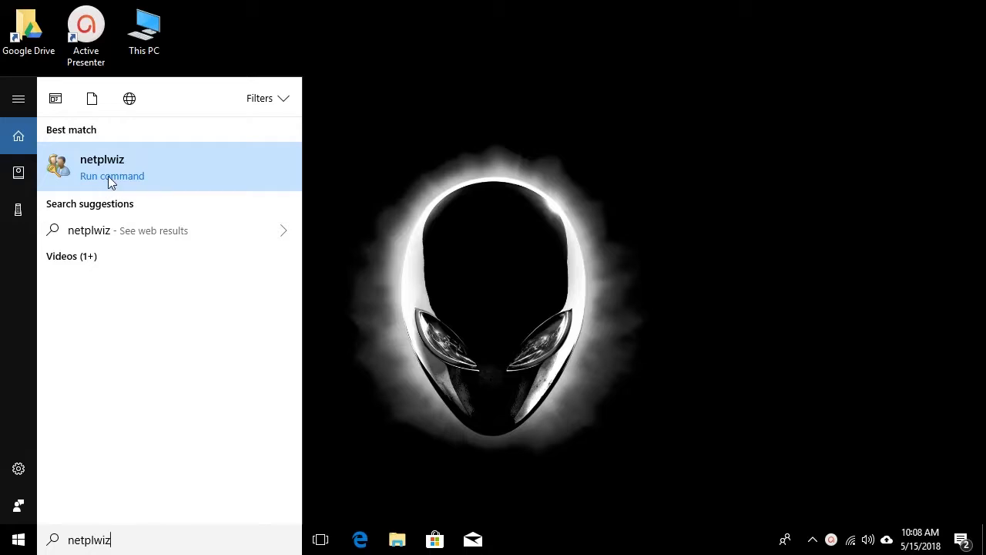
pyautogui.click(110, 182)
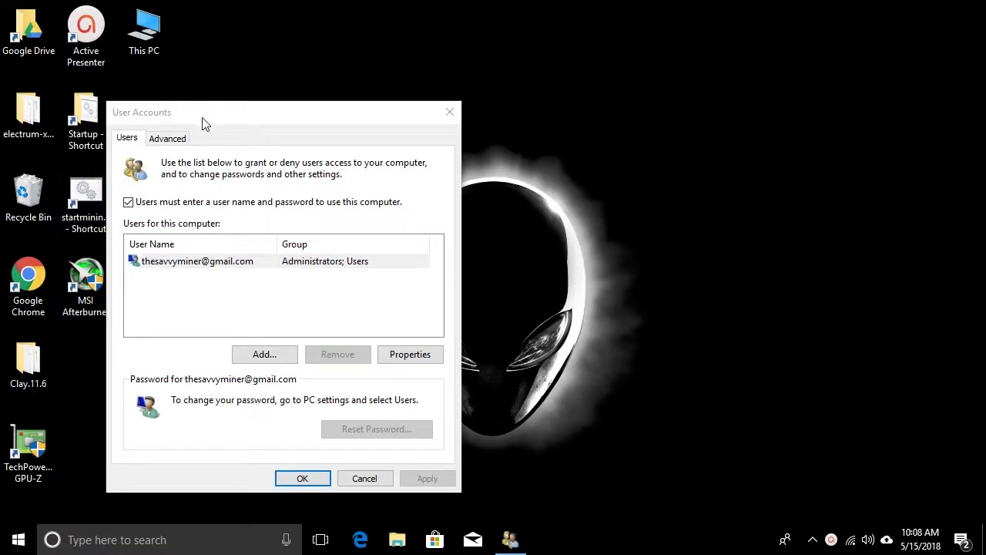
# - Turn off the requirement that users enter a user name and password to use this computer, and apply the change
pyautogui.moveTo(204, 113); pyautogui.dragTo(405, 50)
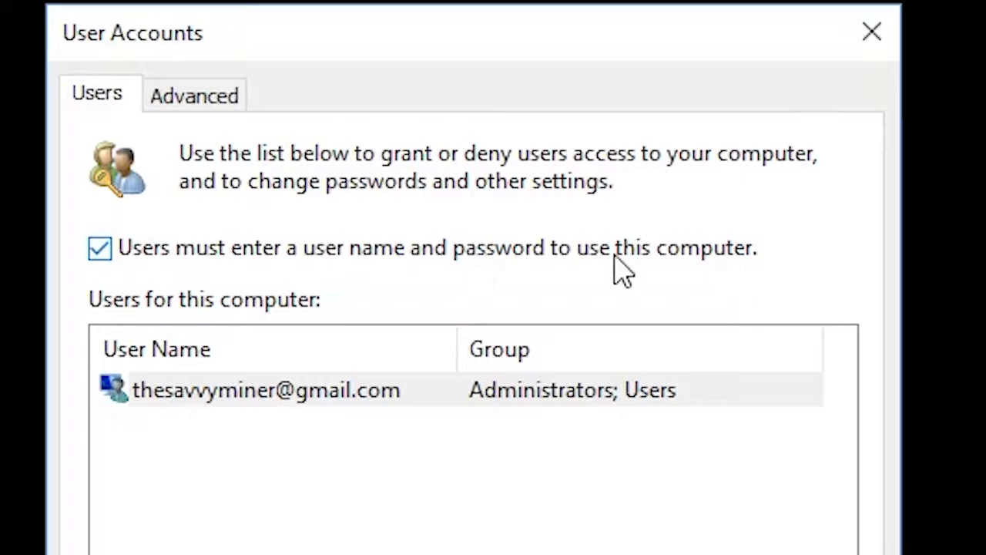
pyautogui.click(100, 253)
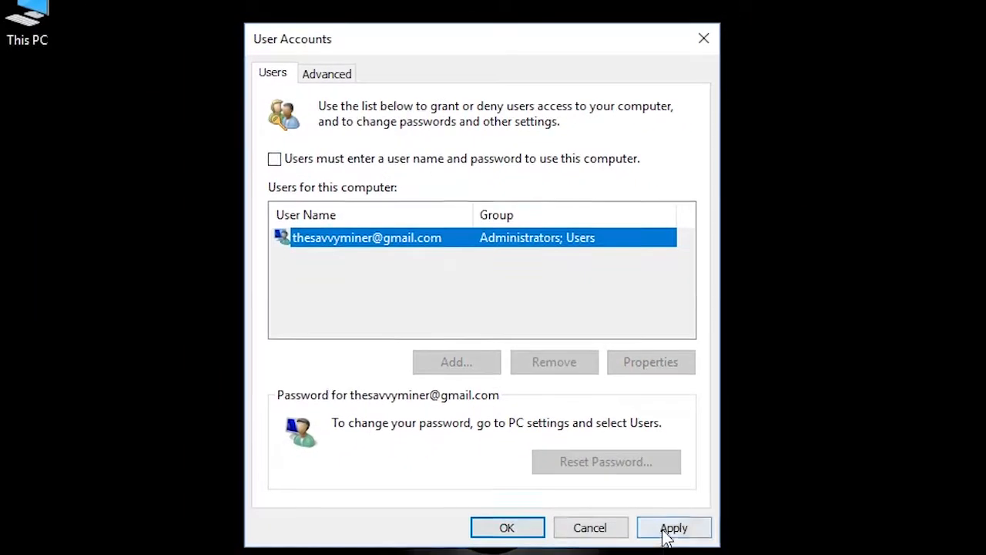
pyautogui.click(686, 530)
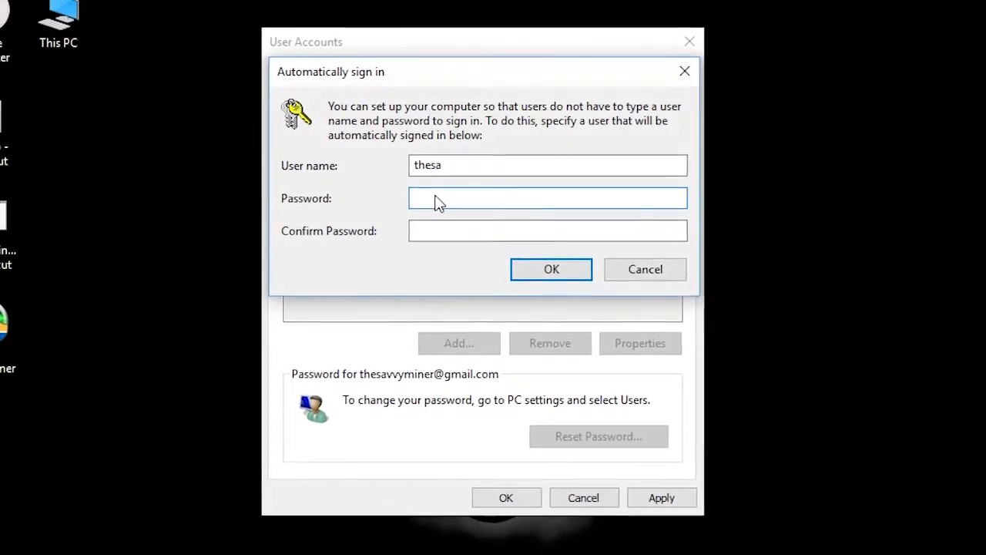
# - Enter and confirm the account password for automatic sign-in, accept it, and close the User Accounts settings
pyautogui.write('****')
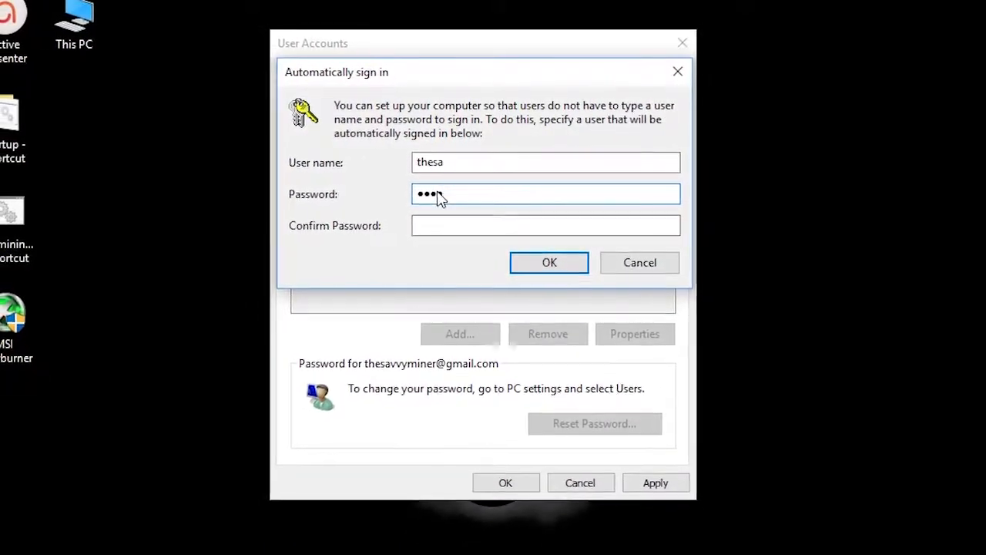
pyautogui.write('*******')
pyautogui.press('Tab')
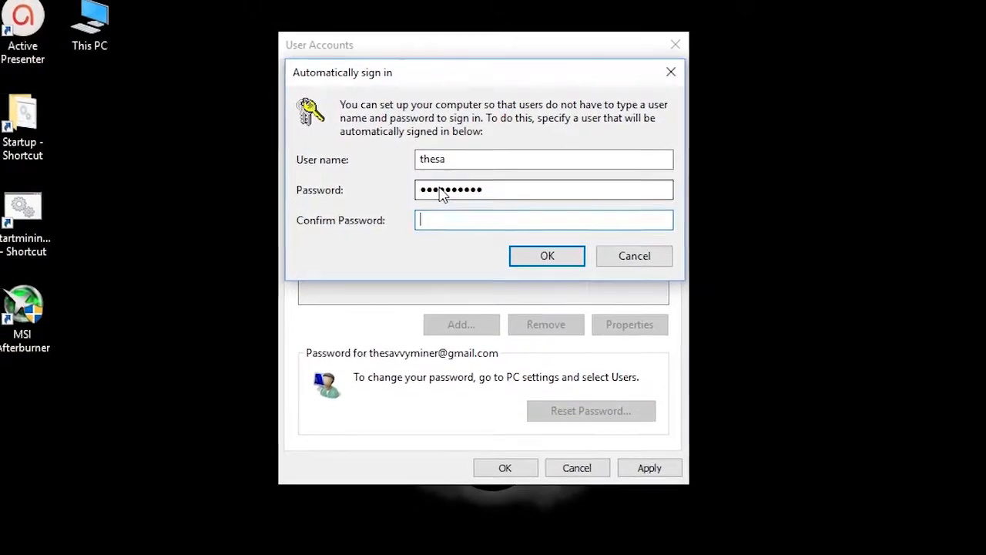
pyautogui.write('******')
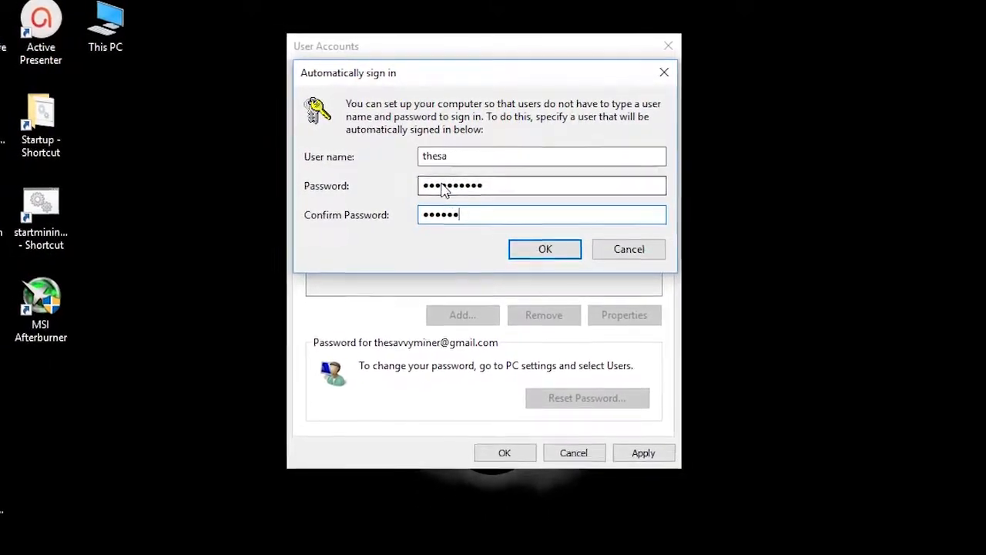
pyautogui.write('****')
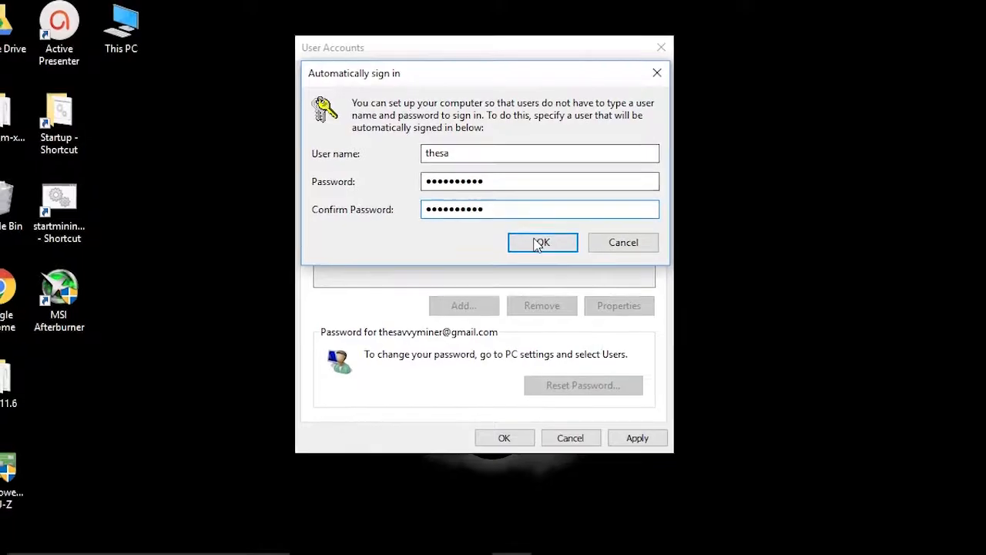
pyautogui.click(537, 243)
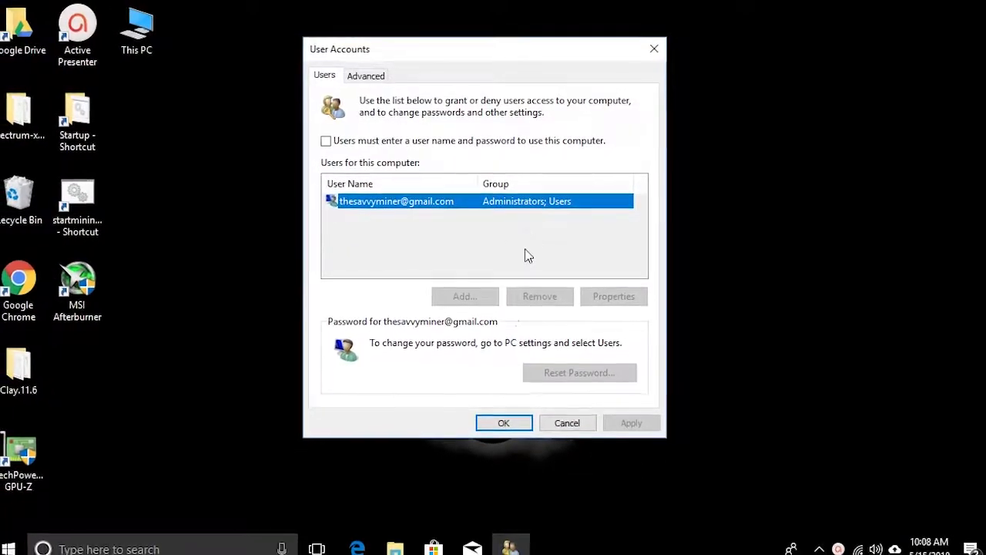
pyautogui.click(510, 420)
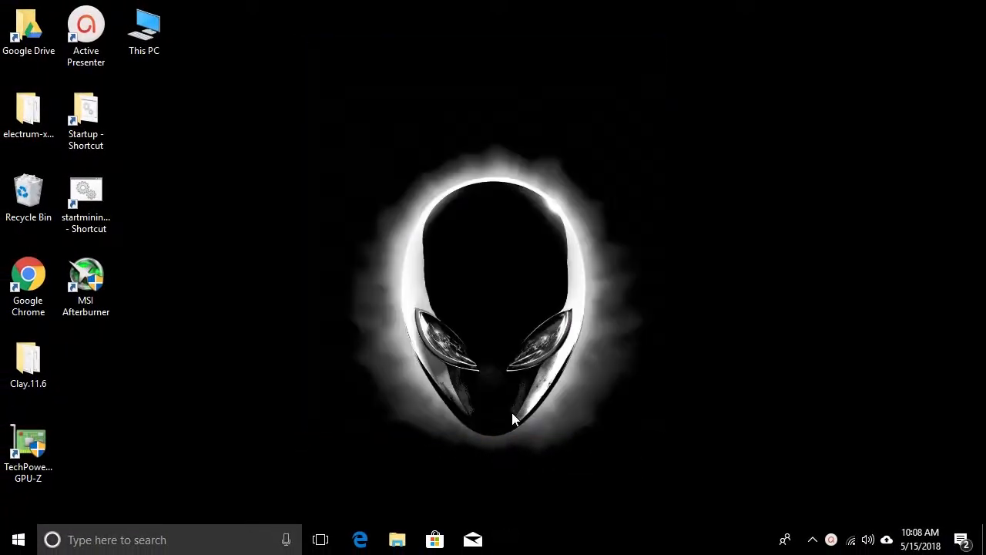
# - Search Windows for "Task" and open Task Scheduler
pyautogui.click(215, 547)
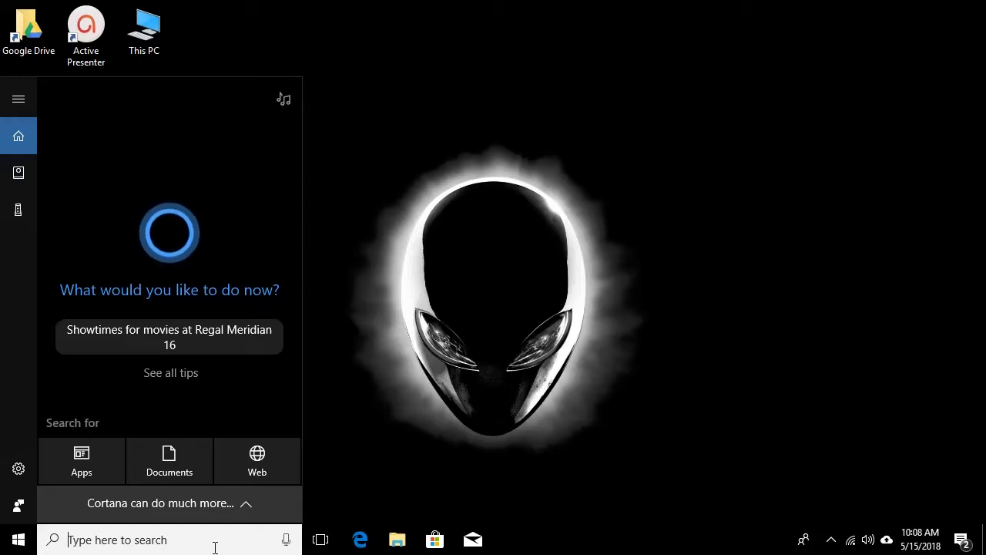
pyautogui.write('Task')
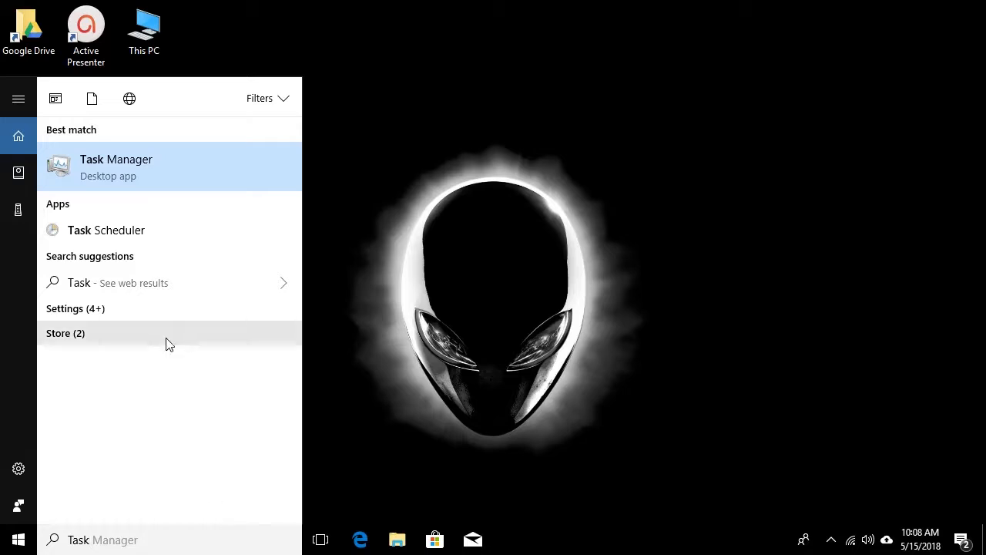
pyautogui.click(121, 235)
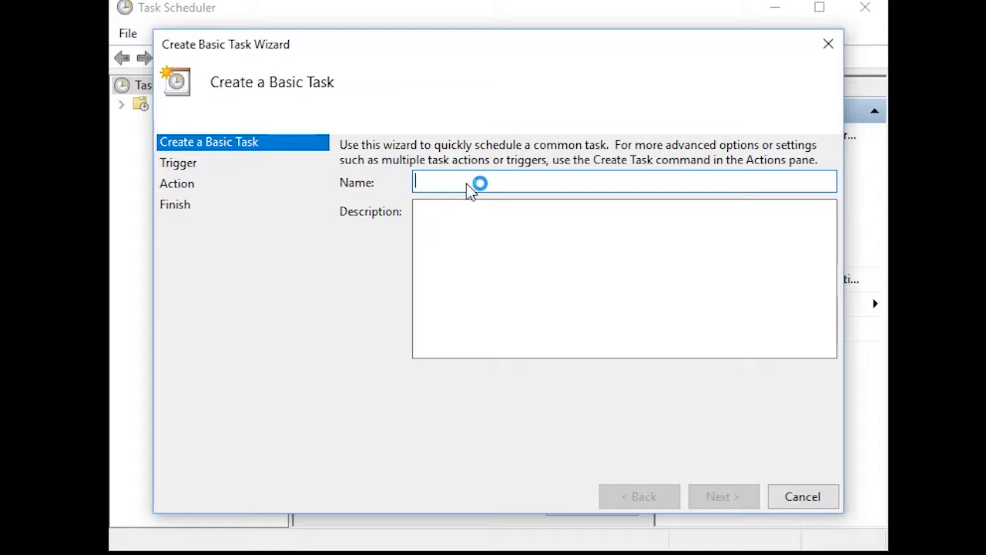
# - Name the basic task "Lock Workstation", describe it as "This action will lock the workstation after login.", and continue to the trigger settings
pyautogui.write('Lock')
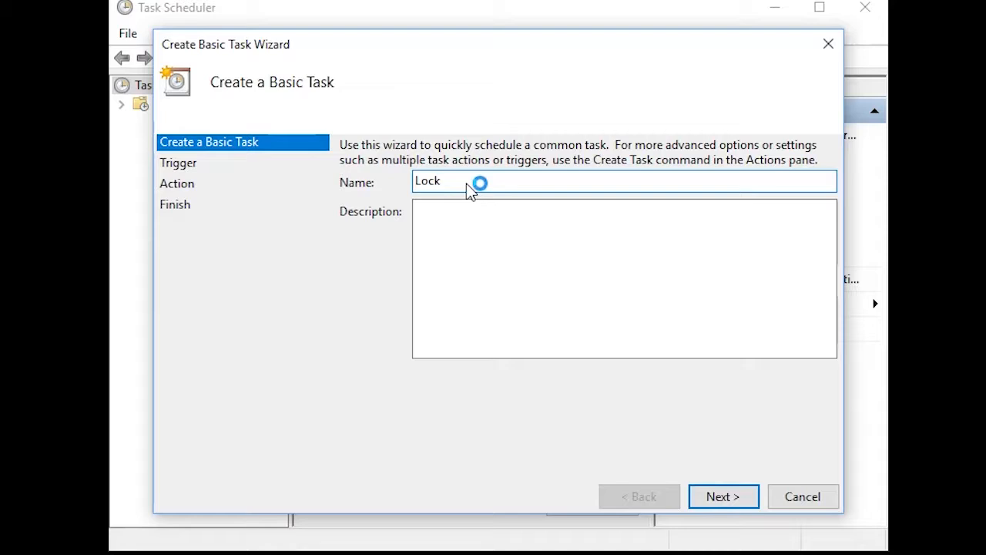
pyautogui.write(' Workstation')
pyautogui.press('Tab')
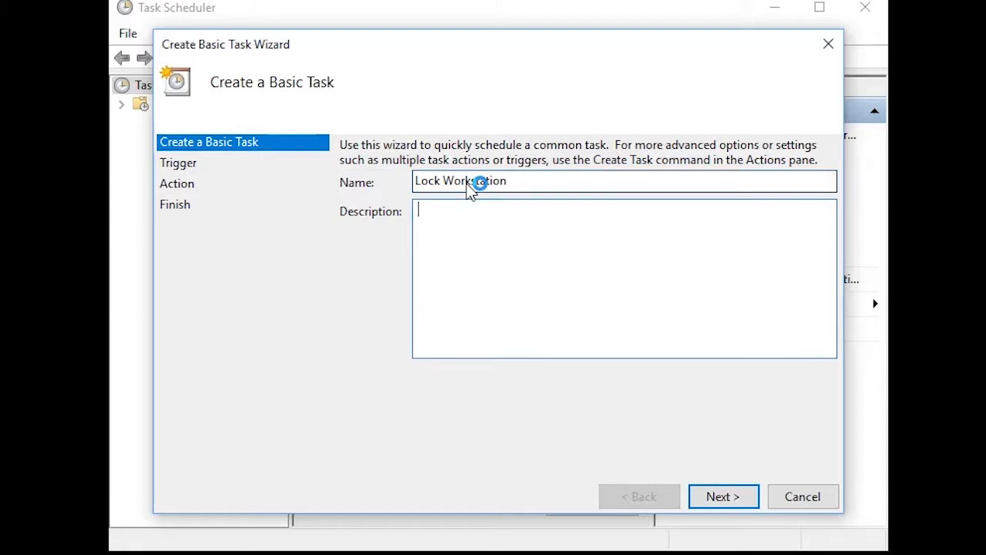
pyautogui.write('This action will lock')
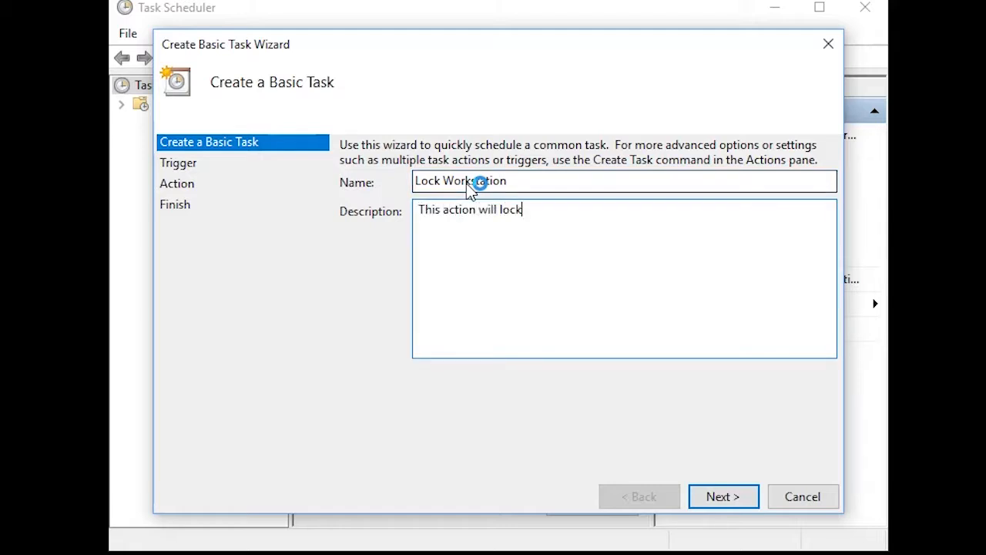
pyautogui.write(' the workstation aft')
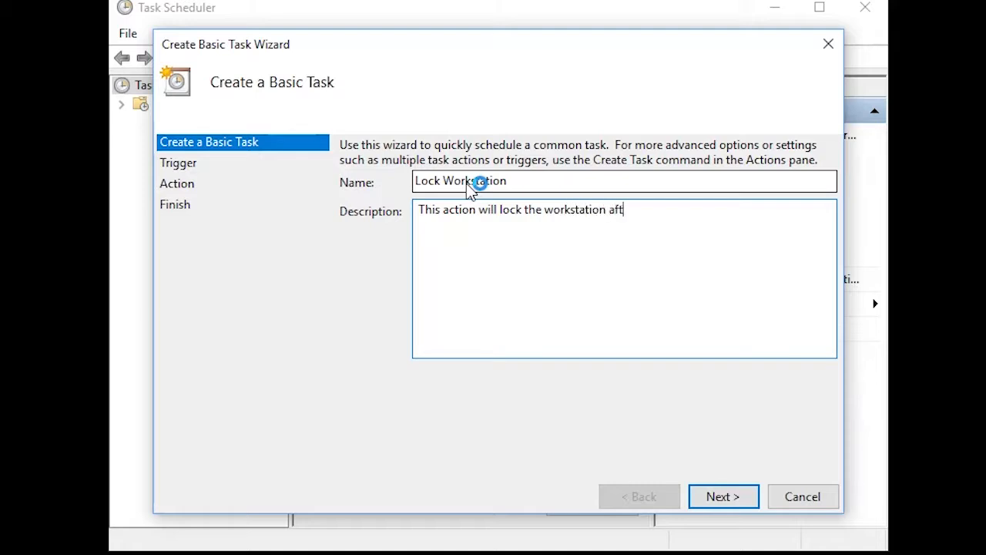
pyautogui.write('er login.')
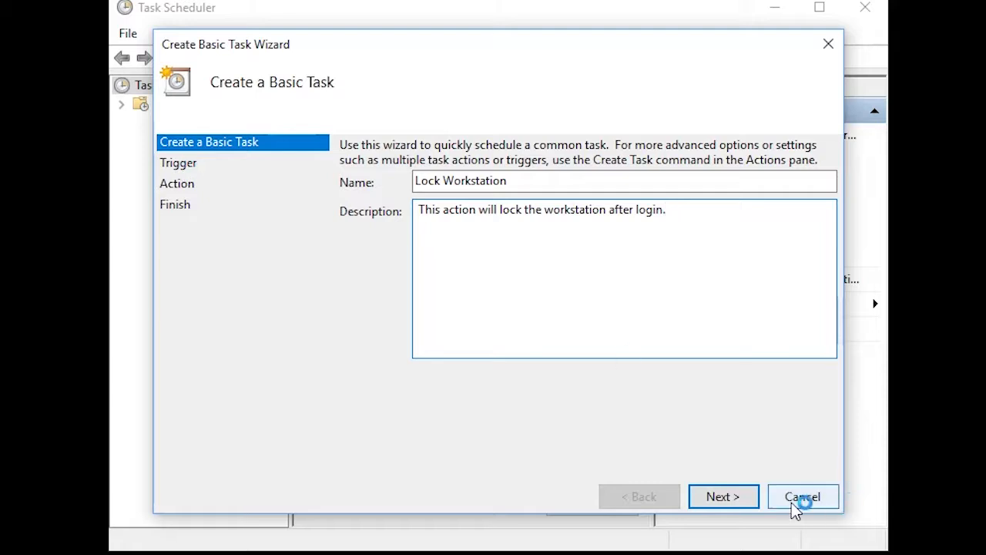
pyautogui.click(730, 496)
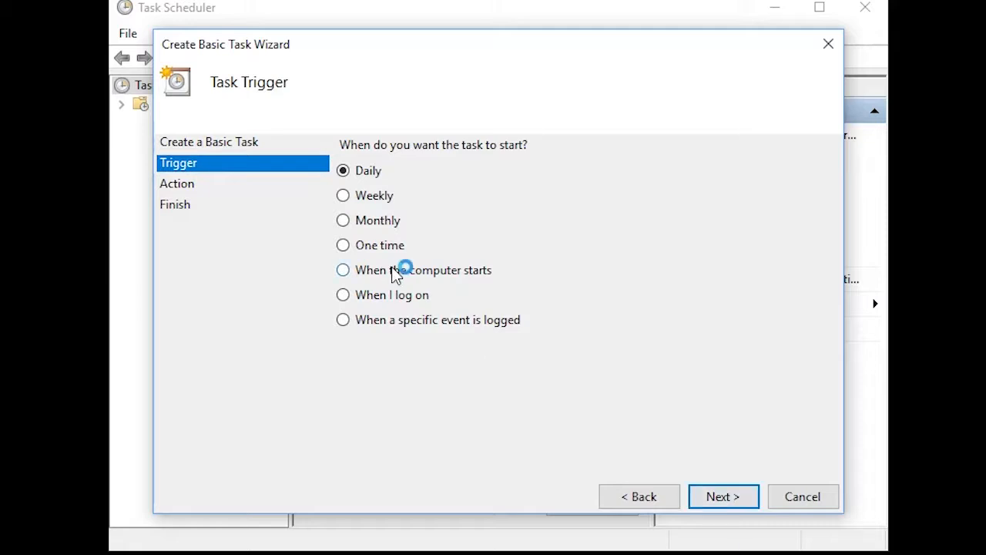
# - Set the task to trigger when I log on and keep Start a program as its action
pyautogui.click(345, 296)
pyautogui.click(717, 496)
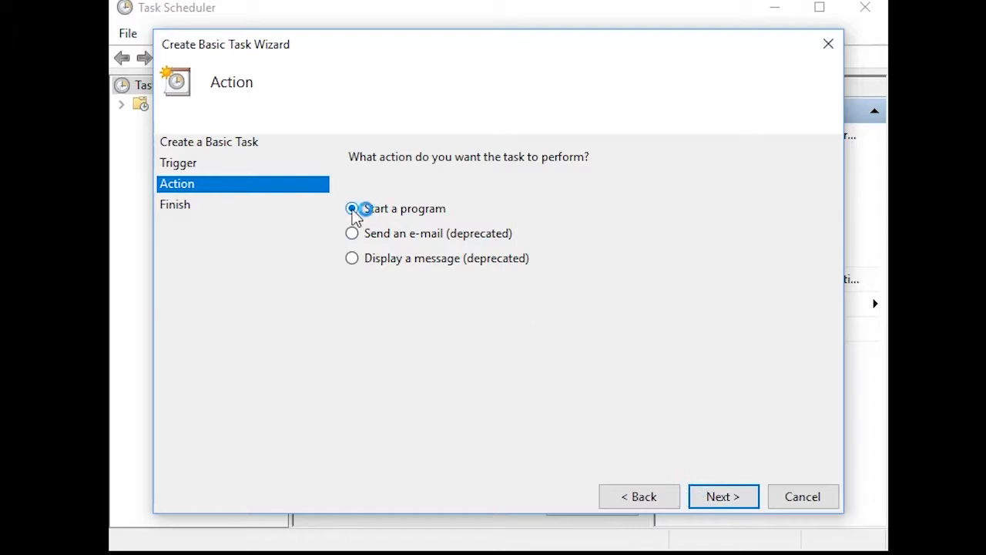
pyautogui.click(786, 496)
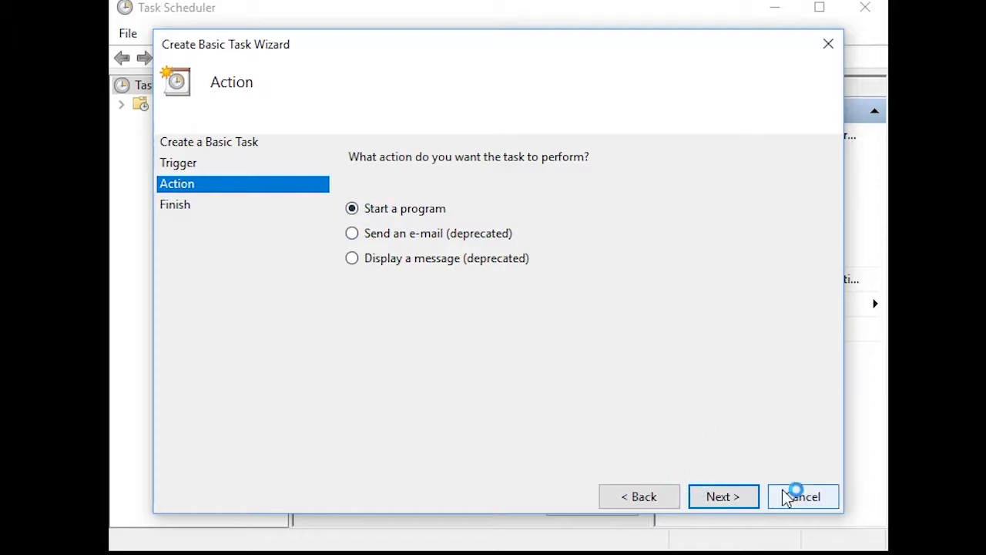
pyautogui.click(722, 496)
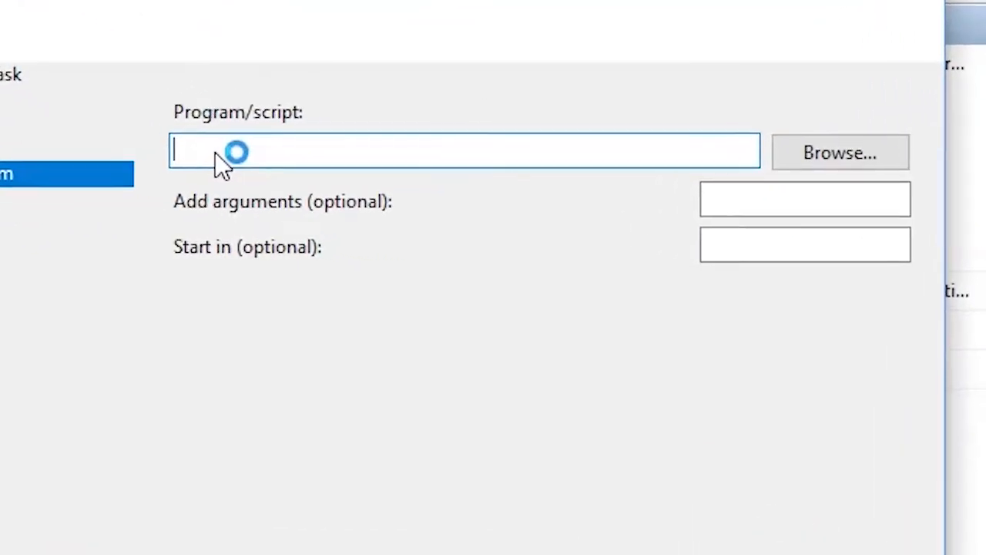
# - Enter C:\Windows\System32\rundll32.exe as the program the task starts
pyautogui.write('C')
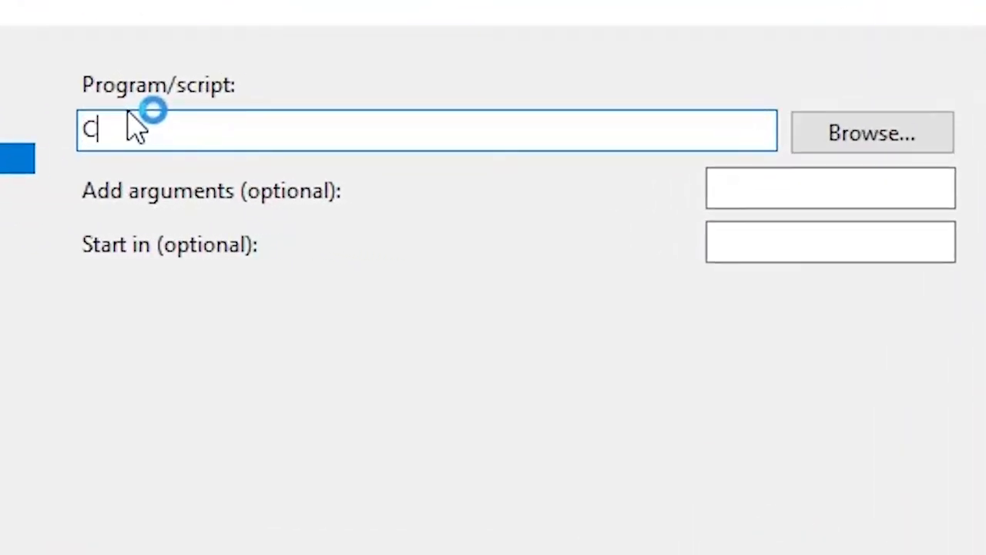
pyautogui.write(':\\Windows')
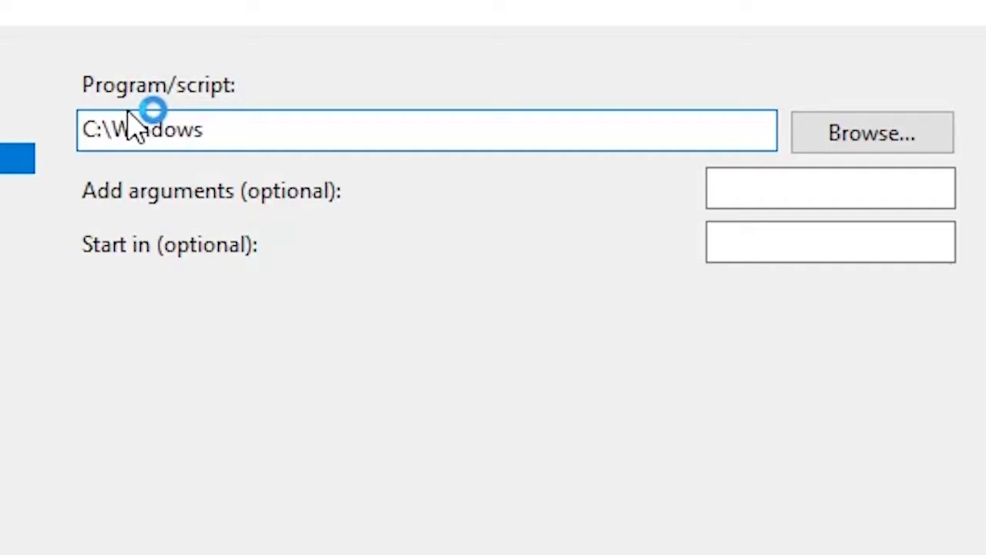
pyautogui.write('\\System')
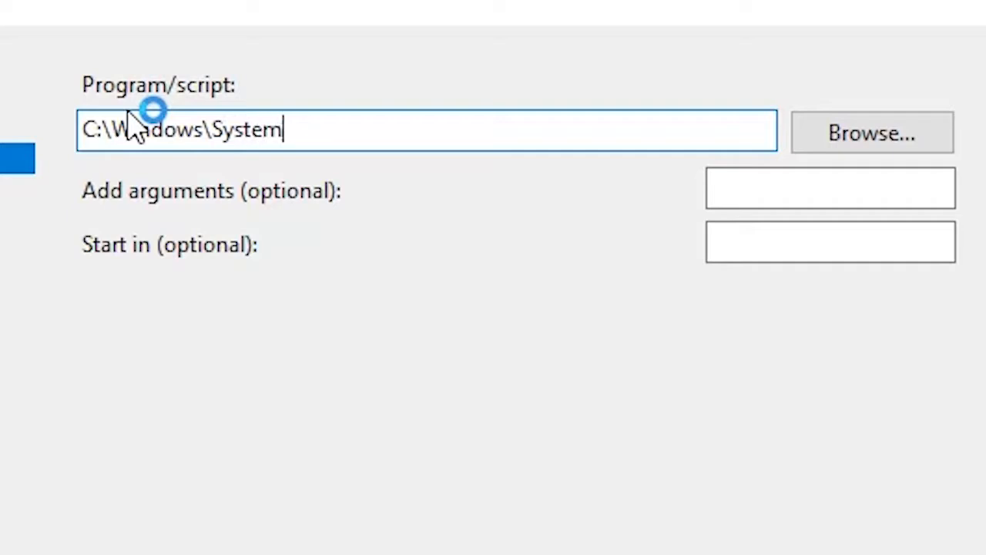
pyautogui.write('32\\rundll32.exe')
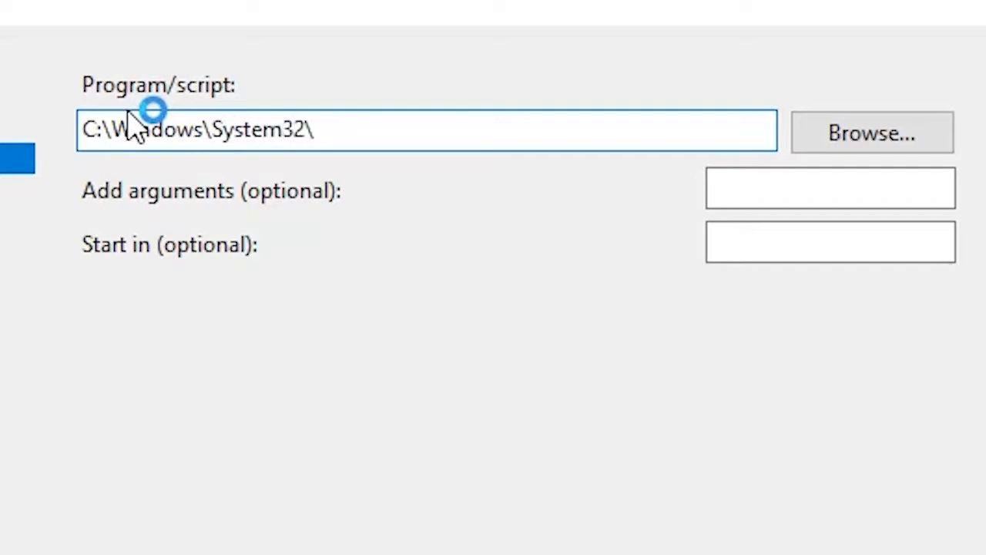
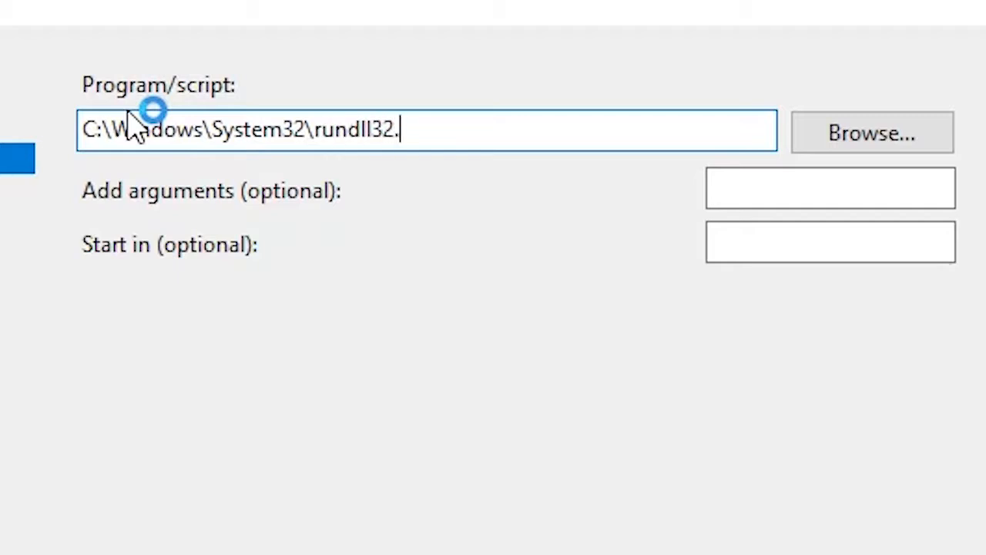
pyautogui.write('exe')
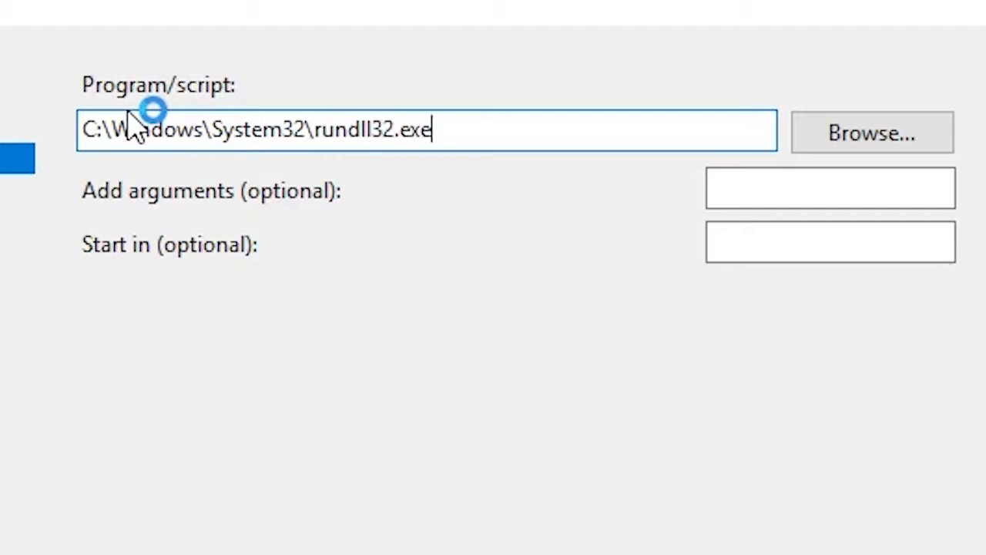
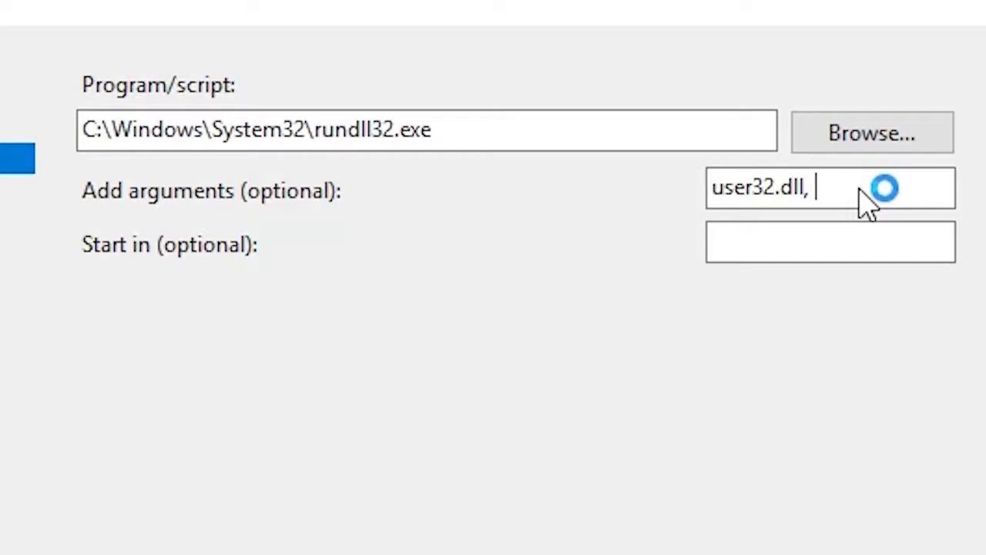
# - Set the program arguments to "user32.dll, LockWorkStation" and continue to the task summary
pyautogui.write('LockWorkS')
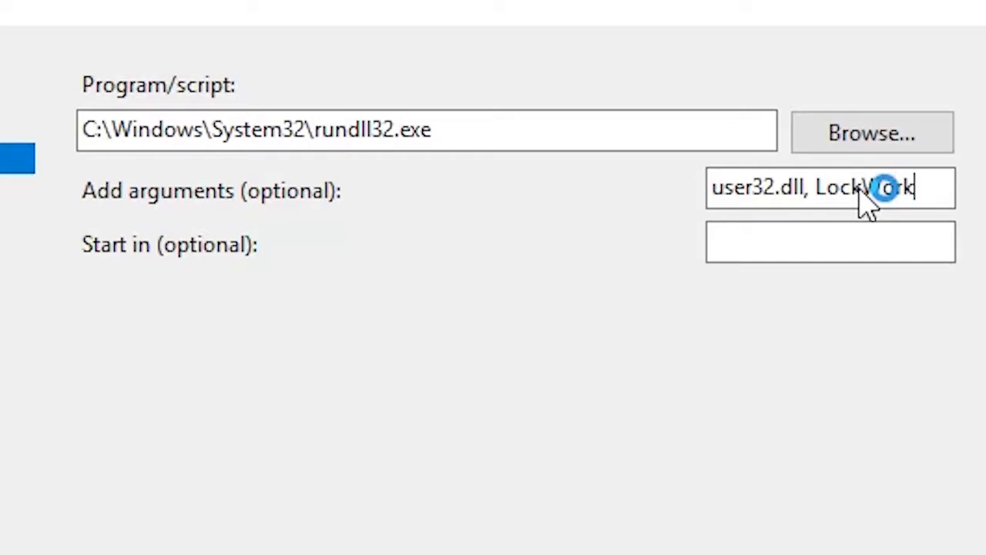
pyautogui.write('tation')
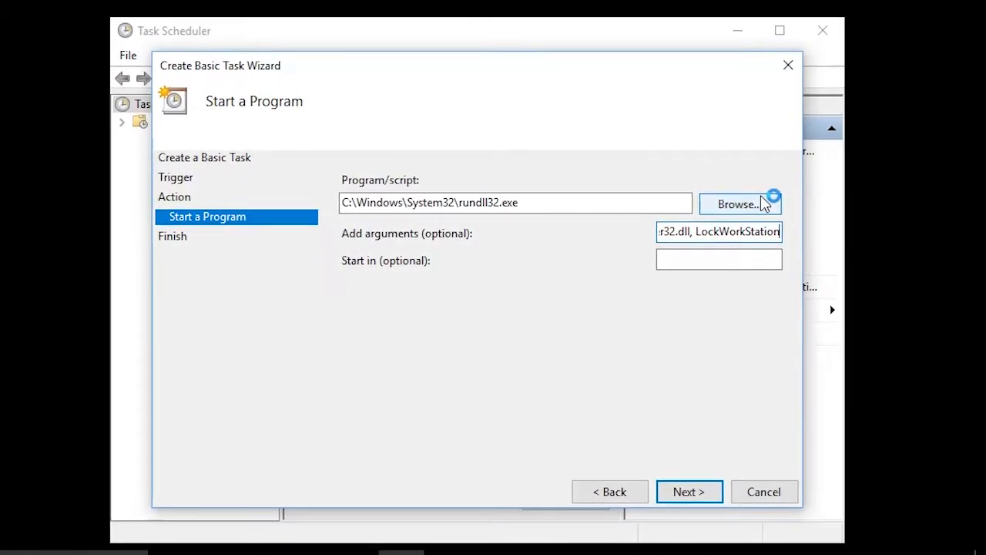
pyautogui.click(693, 490)
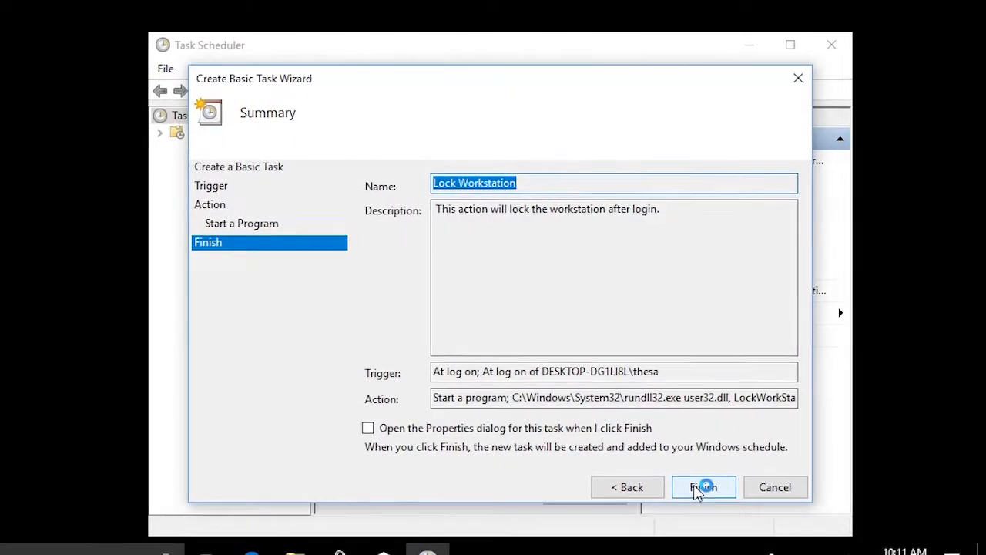